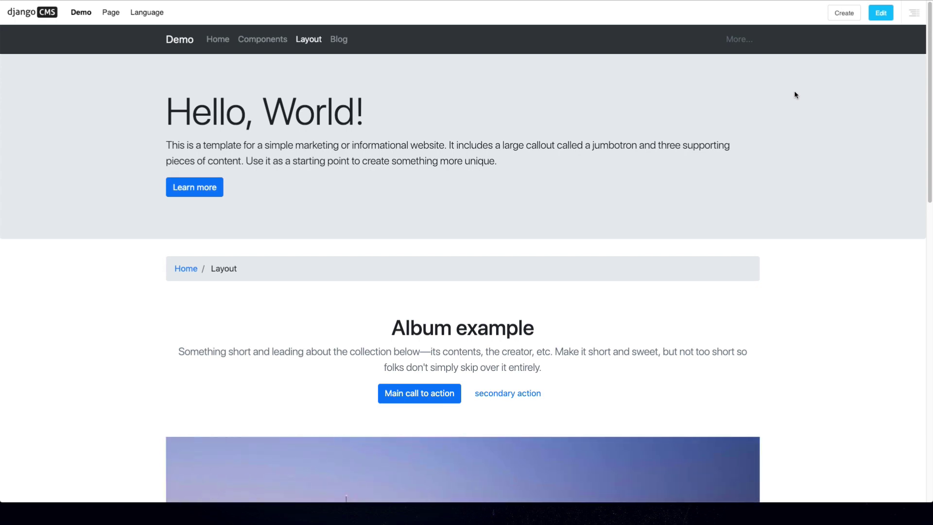
In edit and structure mode, append a 3-column teaser module to the Layout page's Content placeholder
{"action": "left_click", "coordinate": [880, 13]}
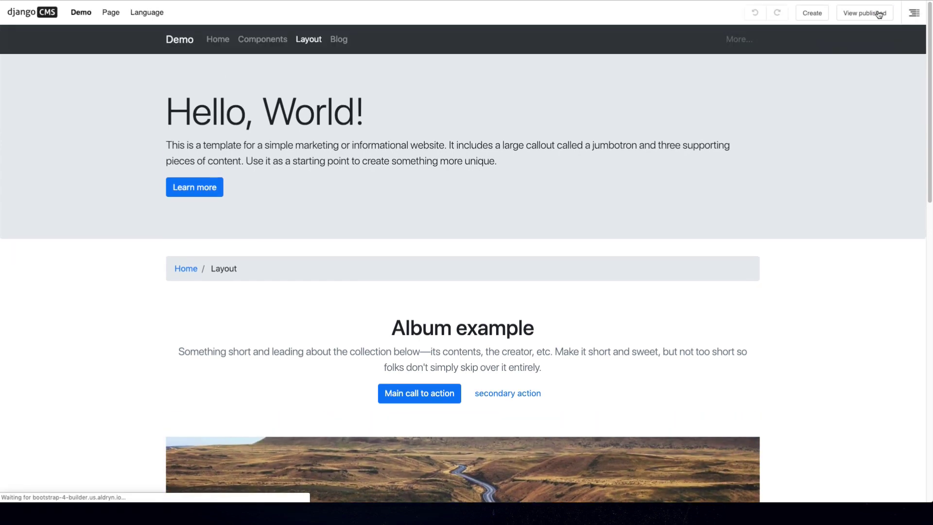
{"action": "left_click", "coordinate": [914, 13]}
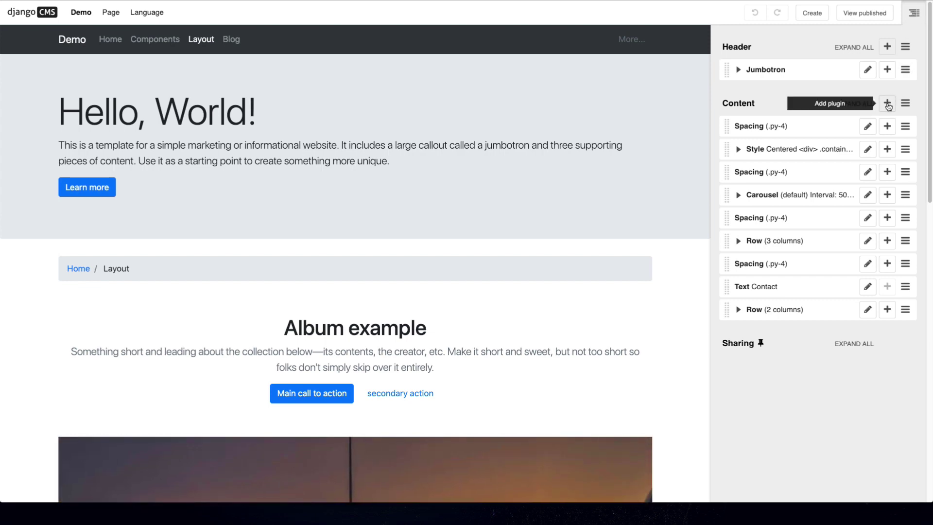
{"action": "left_click", "coordinate": [887, 104]}
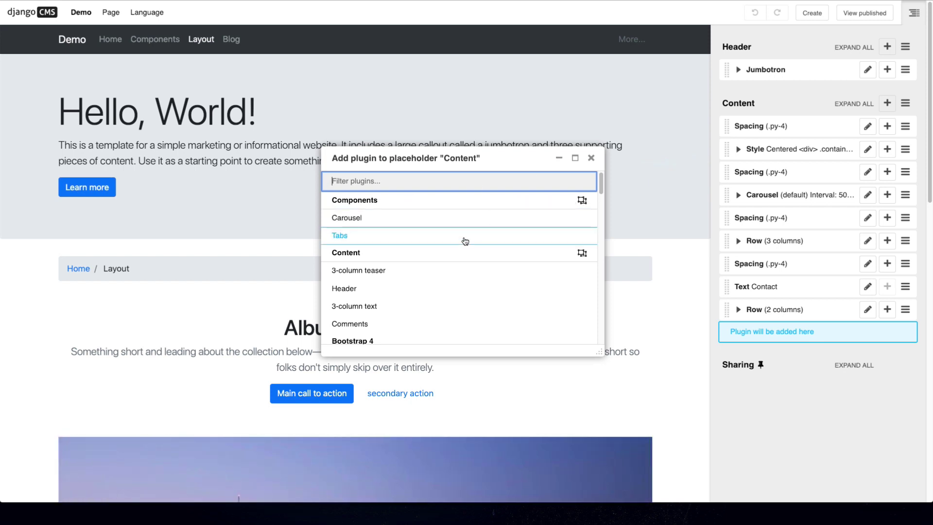
{"action": "left_click", "coordinate": [391, 274]}
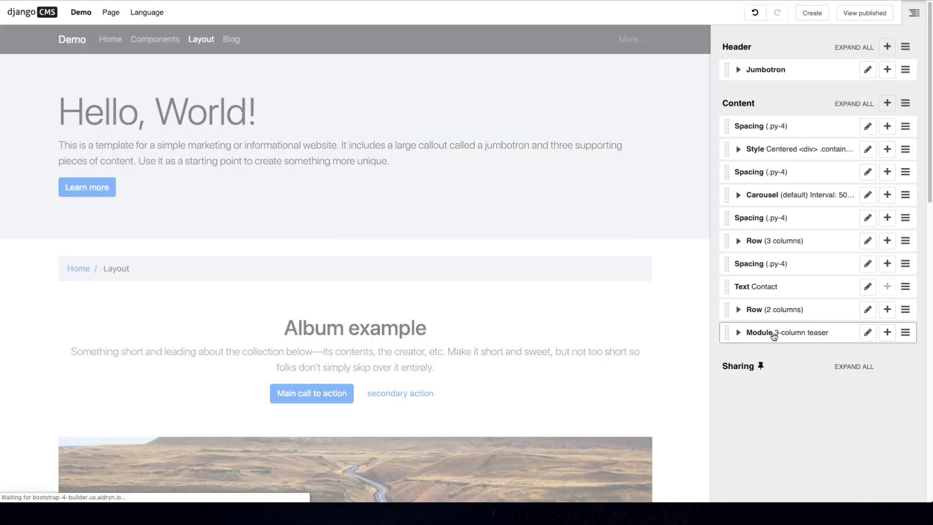
Drag the 3-column teaser module to the top of the Content placeholder
{"action": "scroll", "coordinate": [593, 292], "scroll_direction": "down", "scroll_amount": 10}
{"action": "scroll", "coordinate": [586, 288], "scroll_direction": "down", "scroll_amount": 10}
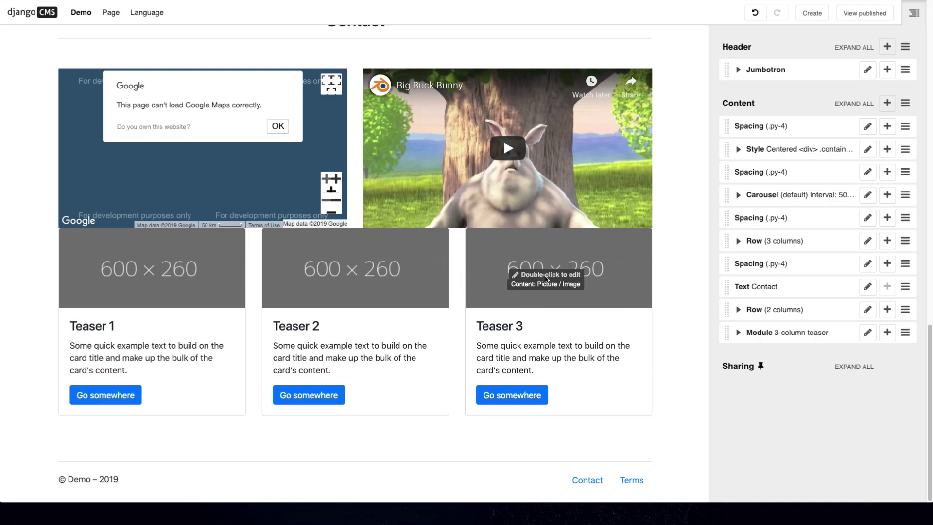
{"action": "left_click_drag", "start_coordinate": [734, 332], "coordinate": [765, 122]}
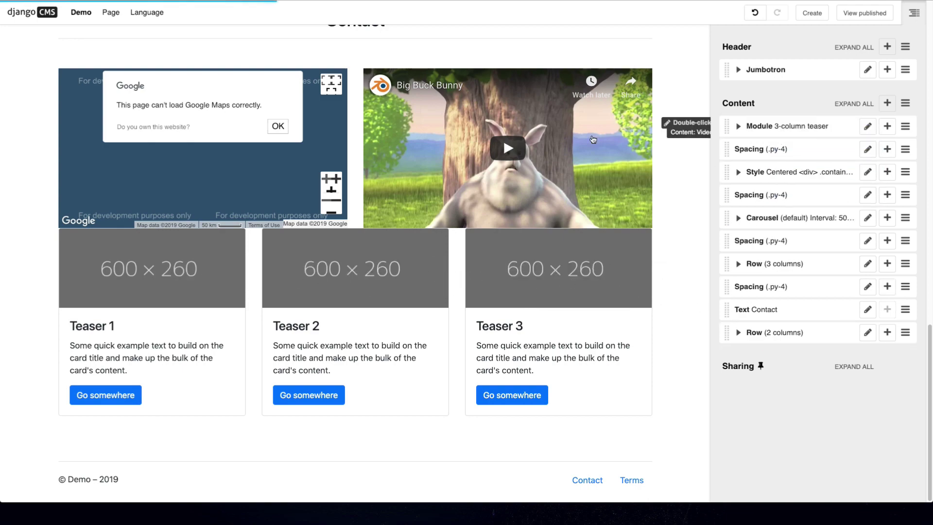
{"action": "scroll", "coordinate": [525, 170], "scroll_direction": "up", "scroll_amount": 10}
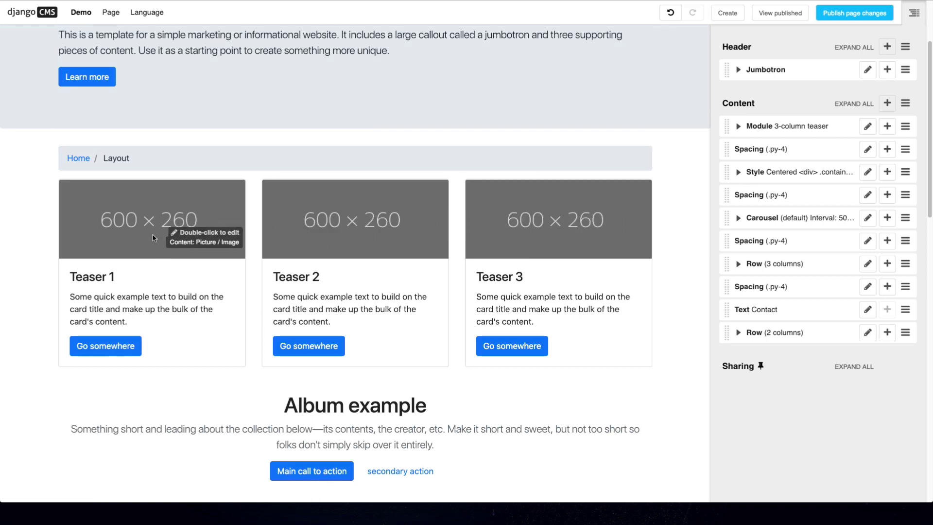
Expand the teaser's row, column and card tree, collapse it, and view the Style plugin options
{"action": "left_click", "coordinate": [761, 127]}
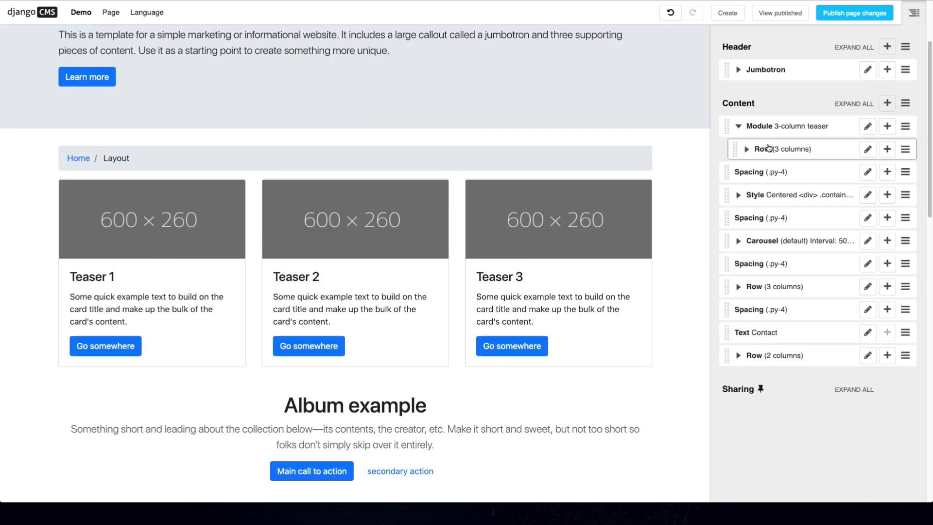
{"action": "left_click", "coordinate": [769, 148]}
{"action": "left_click", "coordinate": [778, 172]}
{"action": "left_click", "coordinate": [787, 197]}
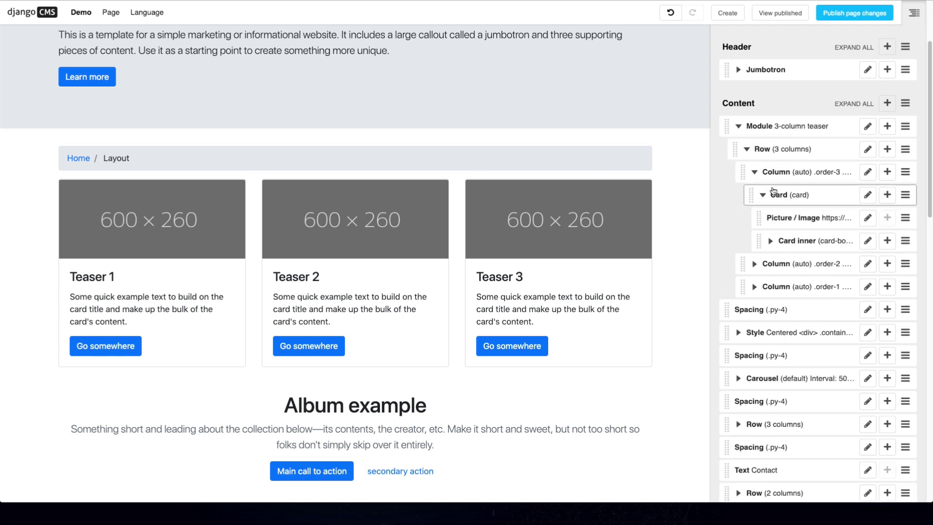
{"action": "left_click", "coordinate": [765, 127]}
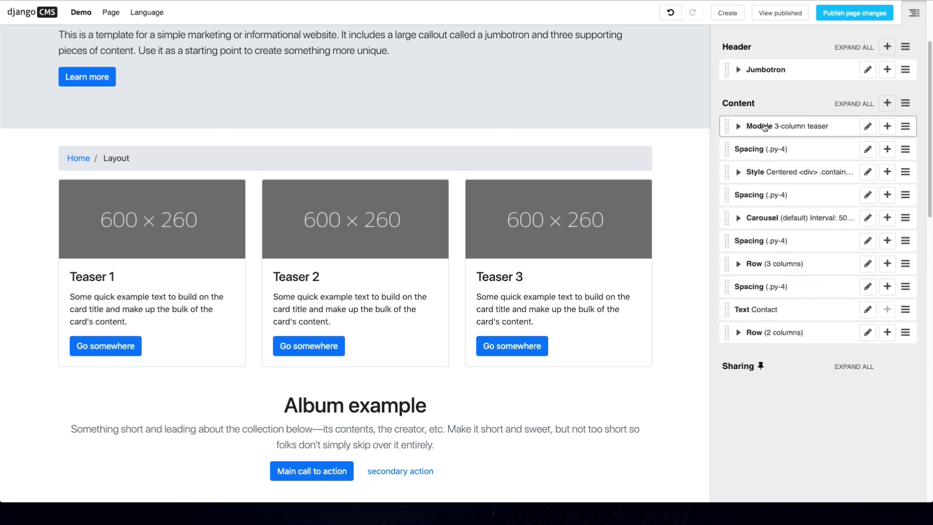
{"action": "left_click", "coordinate": [905, 173]}
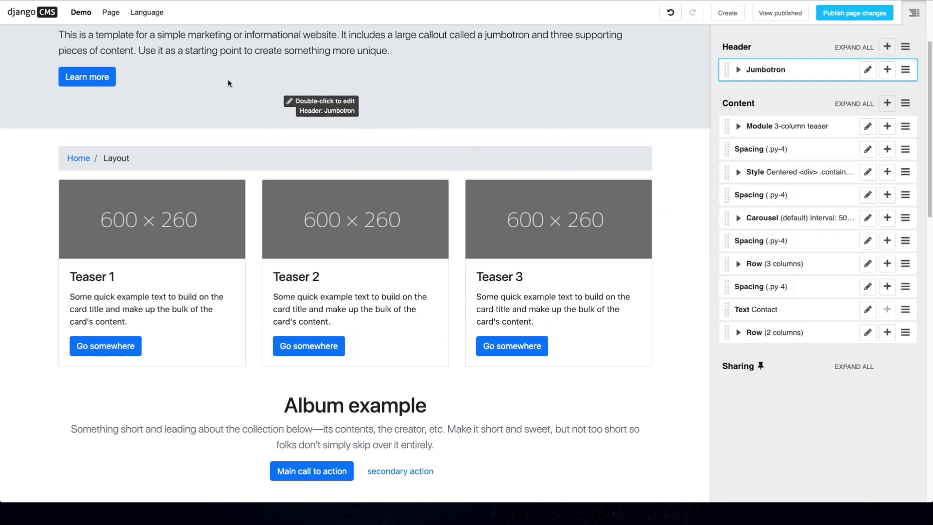
{"action": "left_click", "coordinate": [83, 13]}
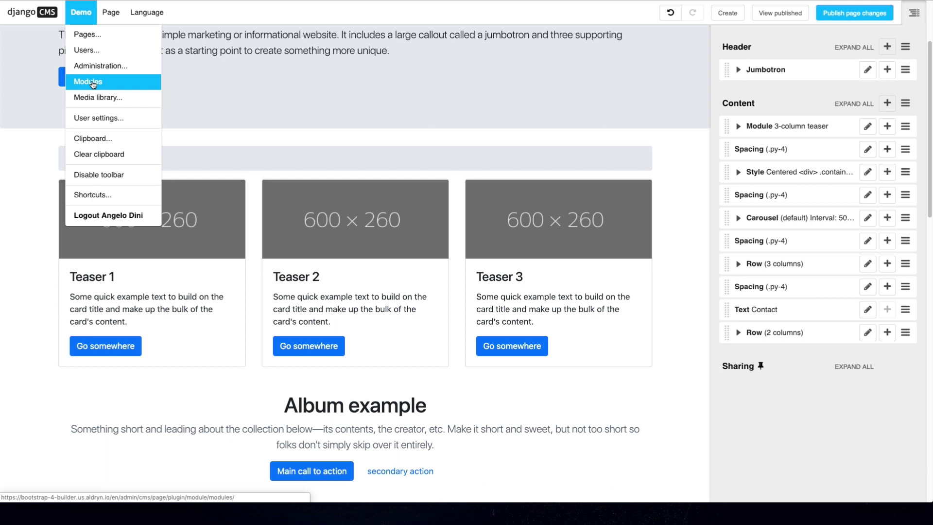
Go to the Modules page and expand the Header module in its structure listing
{"action": "left_click", "coordinate": [116, 82]}
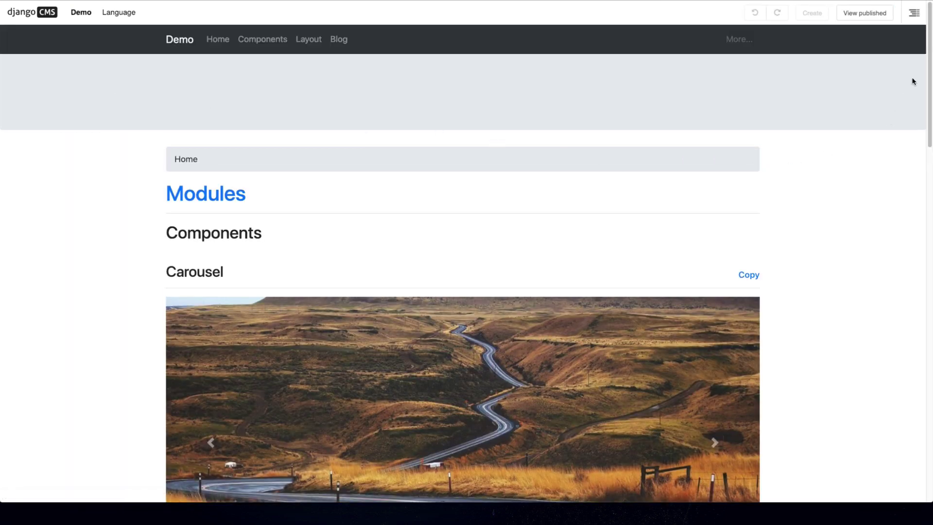
{"action": "left_click_drag", "start_coordinate": [925, 65], "coordinate": [918, 417]}
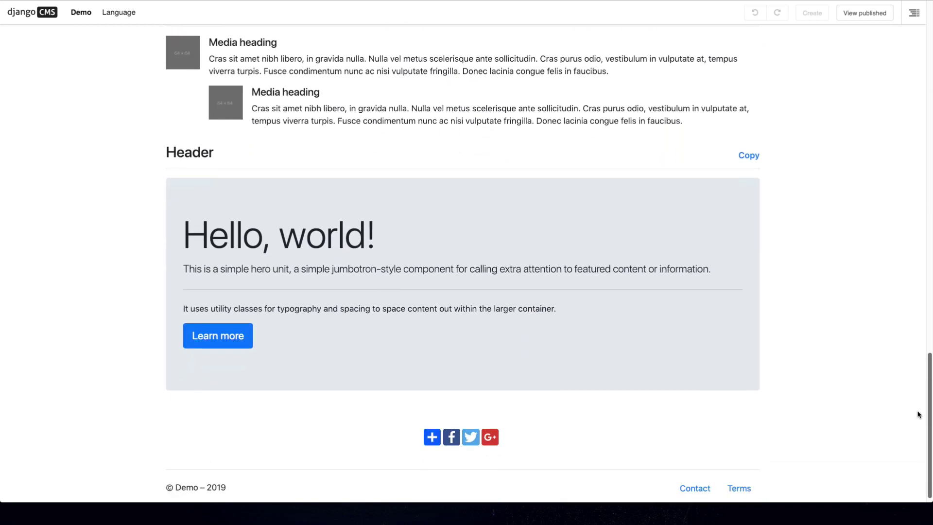
{"action": "left_click", "coordinate": [914, 12]}
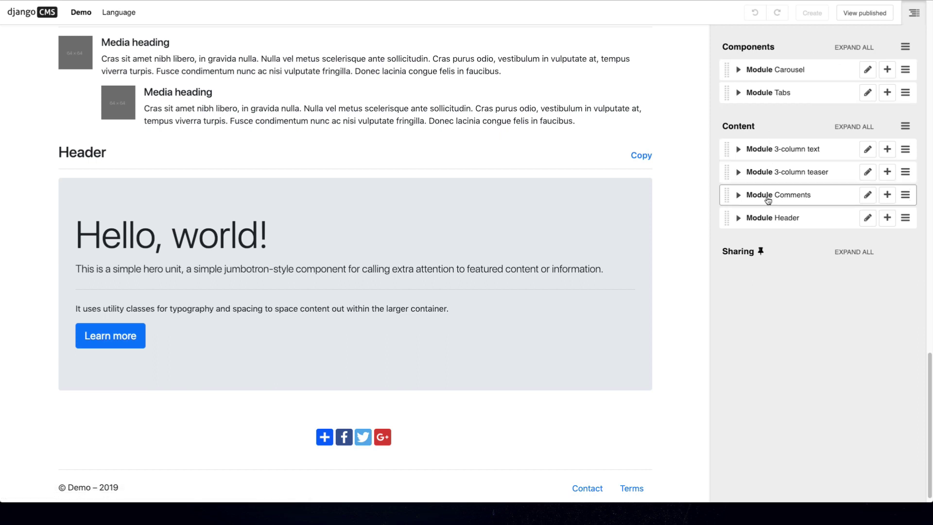
{"action": "left_click", "coordinate": [187, 236]}
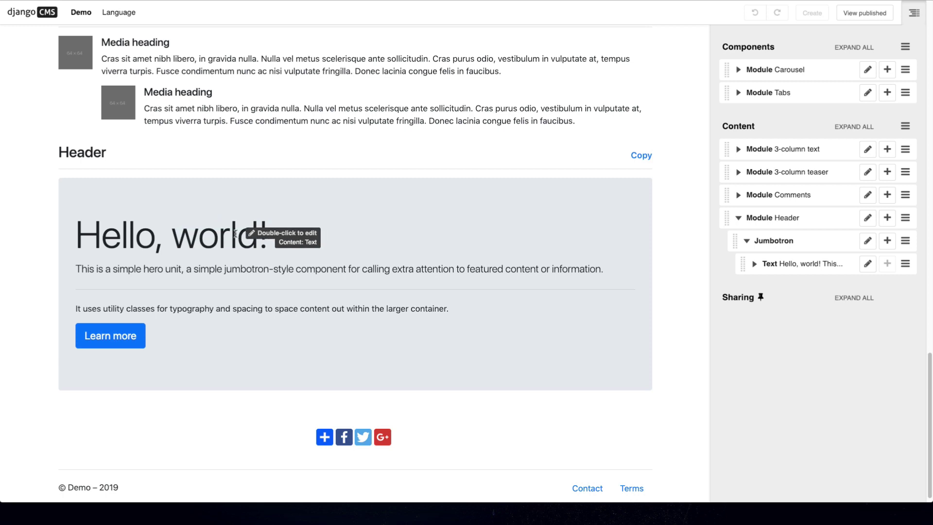
Inspect the Hello, world! heading unchanged, then view the 3-column text and teaser modules
{"action": "double_click", "coordinate": [236, 234]}
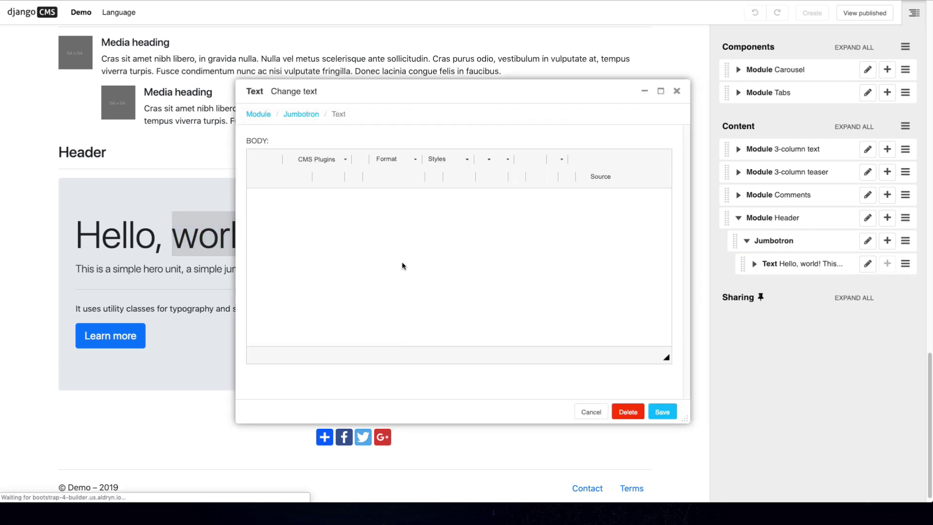
{"action": "left_click", "coordinate": [677, 91]}
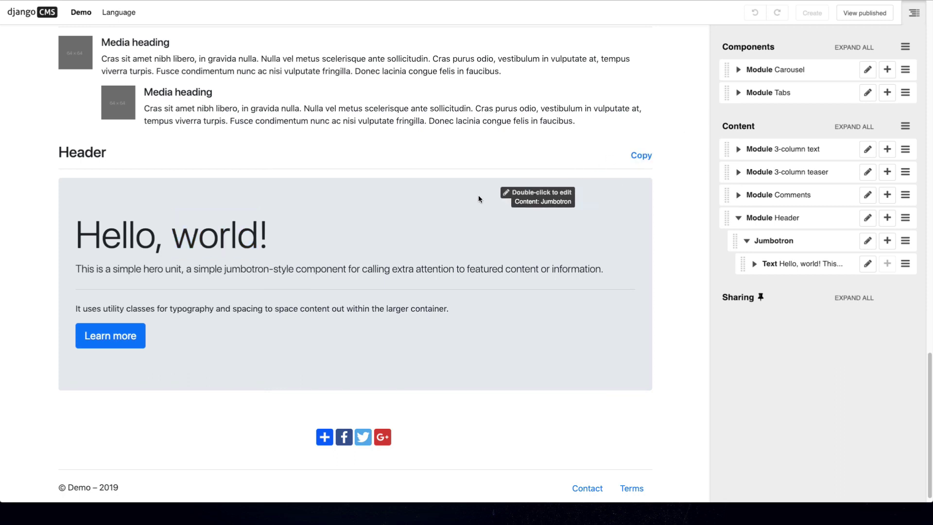
{"action": "left_click", "coordinate": [915, 17]}
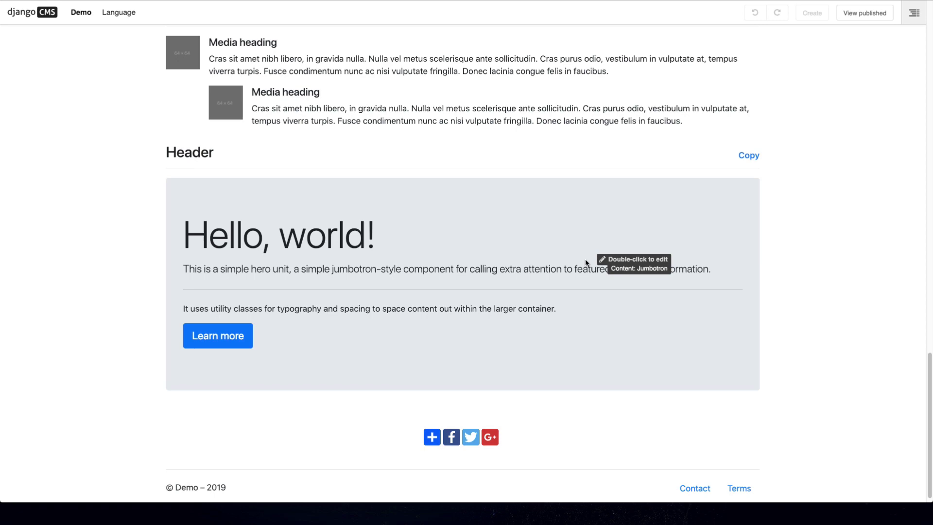
{"action": "scroll", "coordinate": [805, 225], "scroll_direction": "up", "scroll_amount": 6}
{"action": "scroll", "coordinate": [627, 209], "scroll_direction": "up", "scroll_amount": 5}
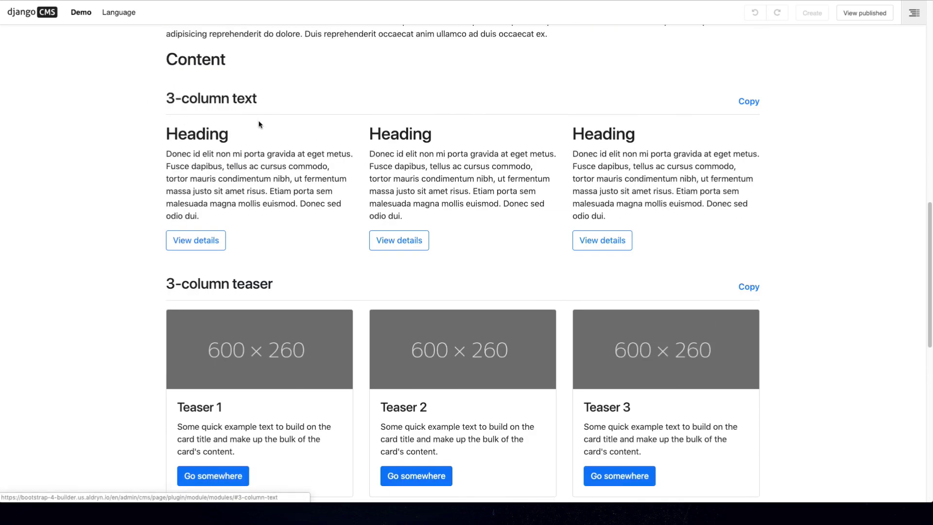
Copy the 3-column text module and return to the Layout page's plugin structure
{"action": "left_click", "coordinate": [751, 103]}
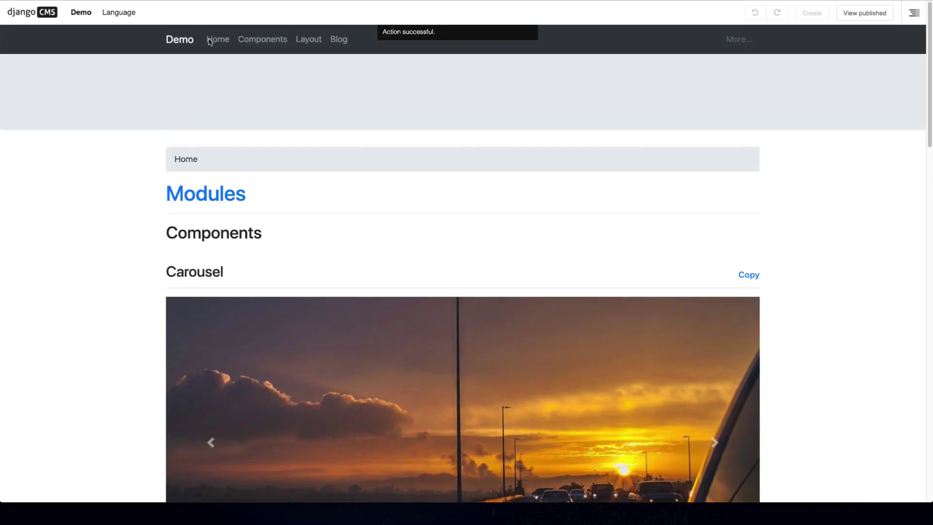
{"action": "left_click", "coordinate": [307, 40]}
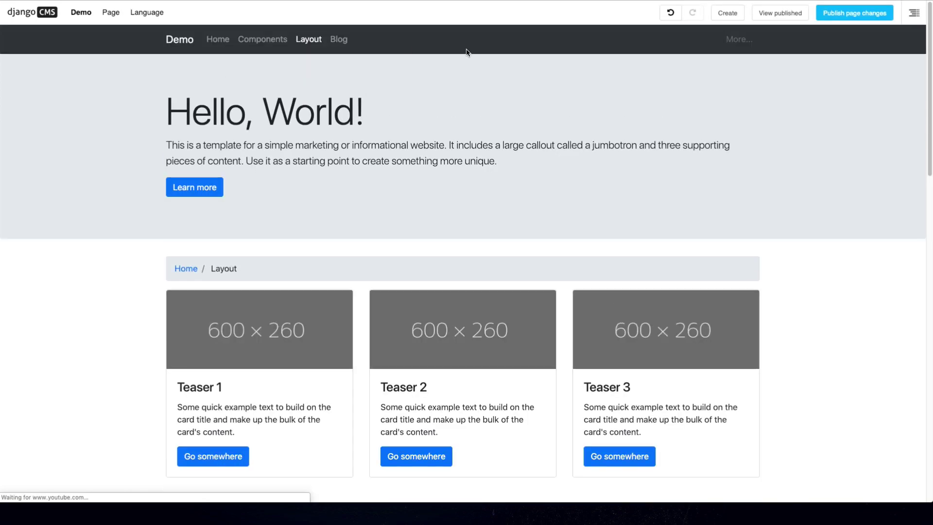
{"action": "key", "text": "space"}
{"action": "left_click", "coordinate": [905, 47]}
{"action": "left_click", "coordinate": [826, 66]}
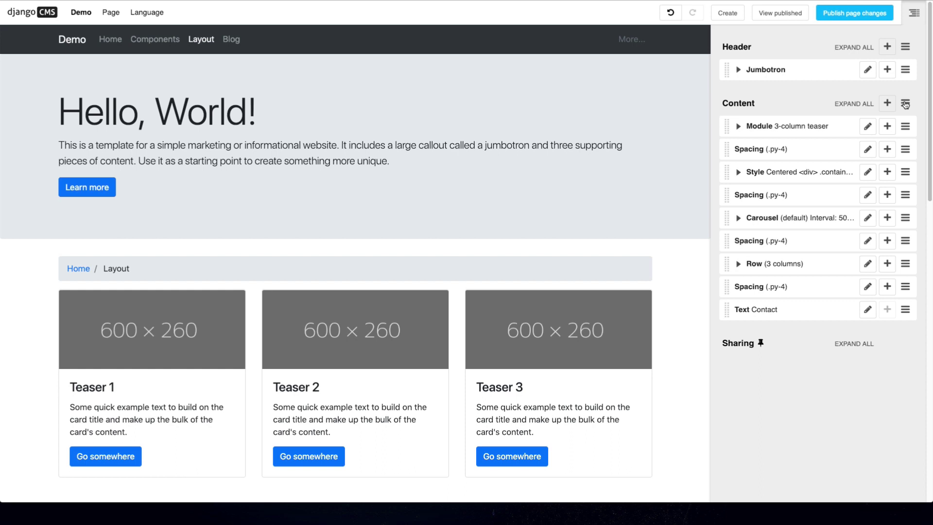
Export the Layout page's Content plugins to plugins (1).json
{"action": "left_click", "coordinate": [906, 104]}
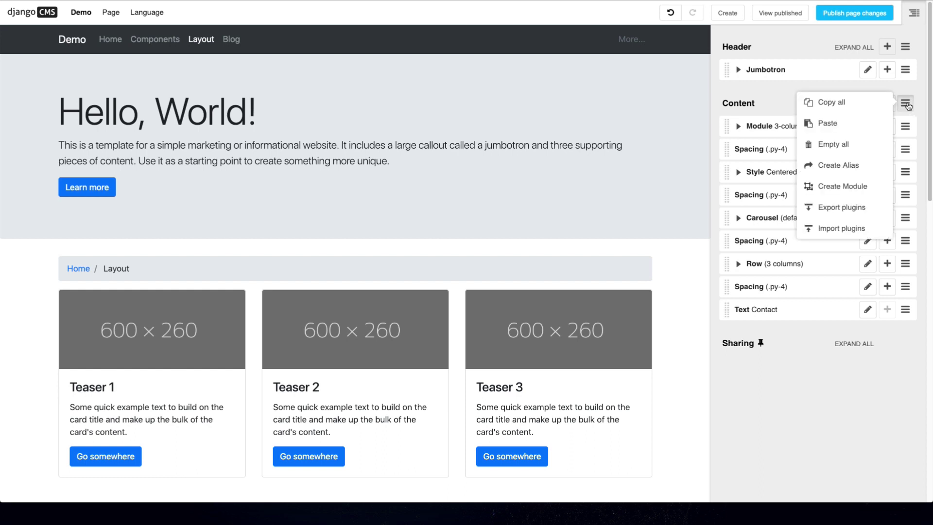
{"action": "left_click", "coordinate": [853, 210]}
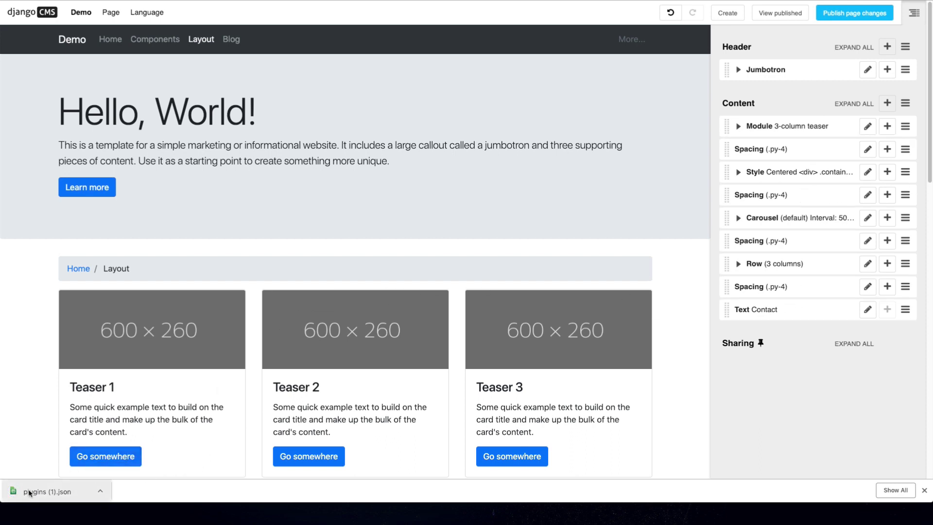
{"action": "left_click", "coordinate": [108, 12]}
Create a new page titled 'test'
{"action": "mouse_move", "coordinate": [146, 34]}
{"action": "left_click", "coordinate": [218, 34]}
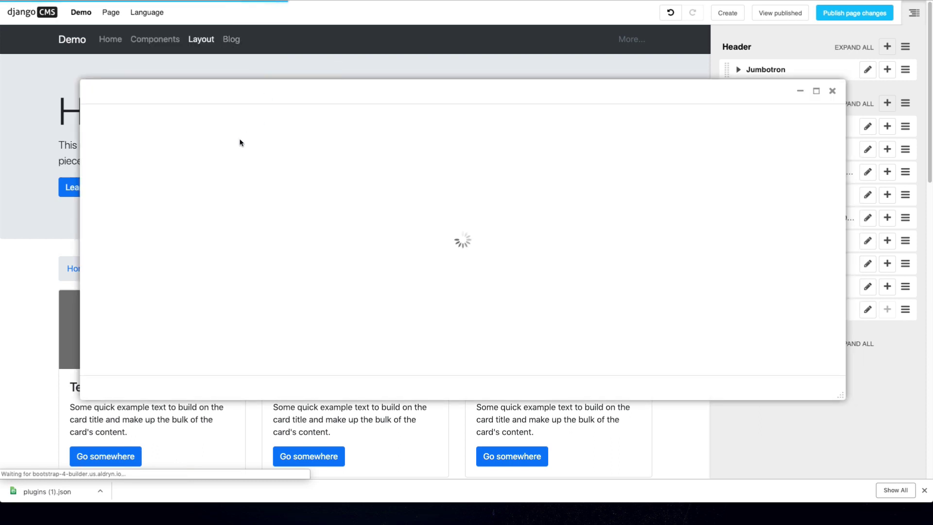
{"action": "left_click", "coordinate": [134, 215]}
{"action": "type", "text": "test"}
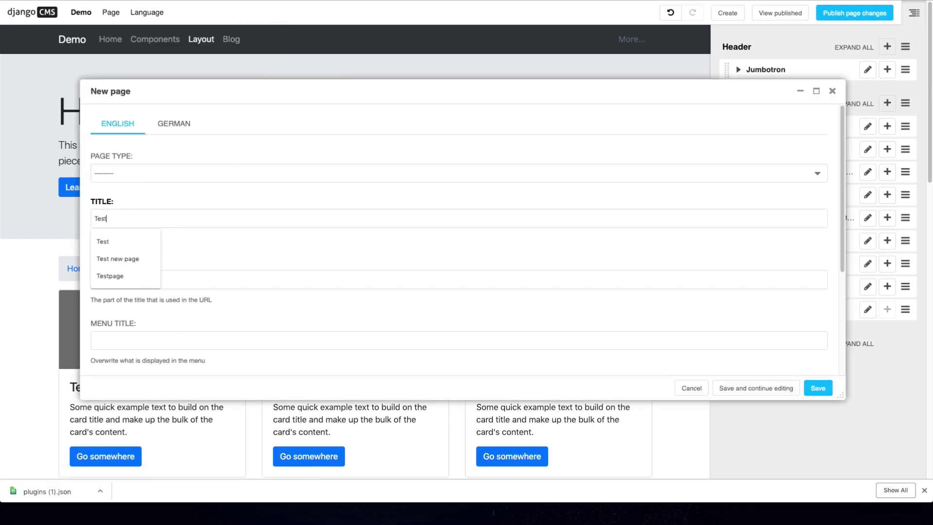
{"action": "key", "text": "Return"}
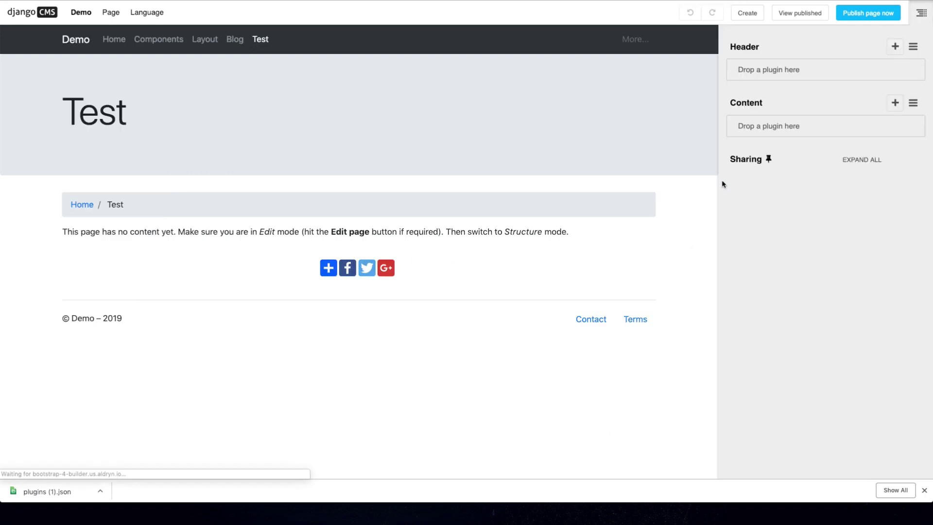
Import plugins (1).json into the Test page's Content placeholder
{"action": "left_click", "coordinate": [913, 103]}
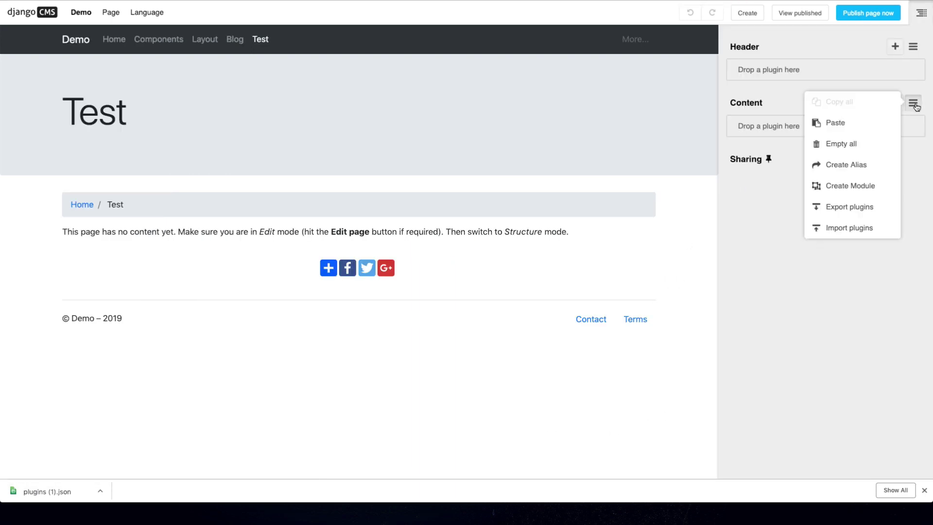
{"action": "left_click", "coordinate": [859, 229]}
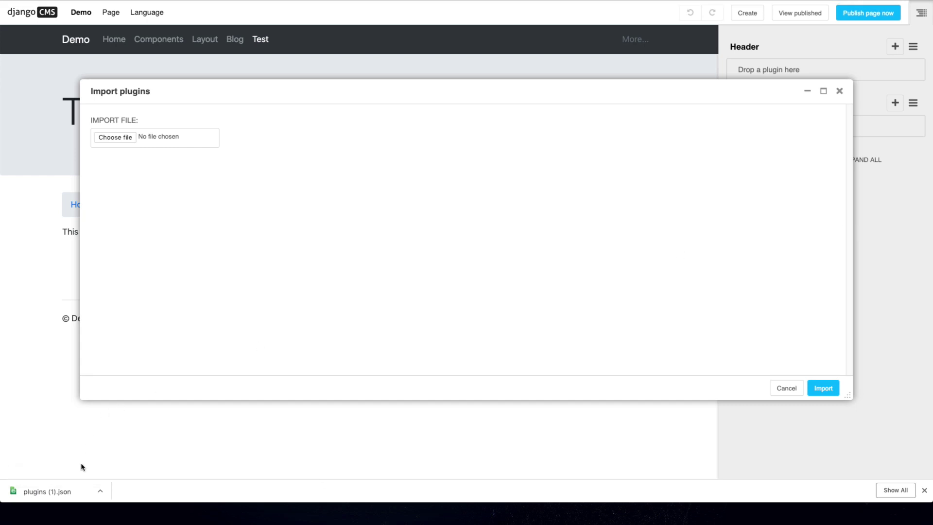
{"action": "left_click_drag", "start_coordinate": [63, 482], "coordinate": [106, 138]}
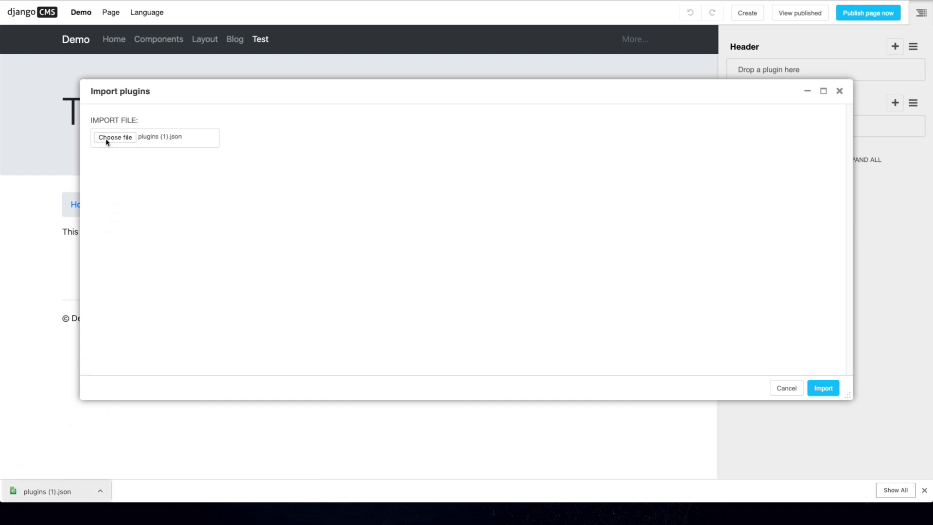
{"action": "left_click", "coordinate": [824, 388]}
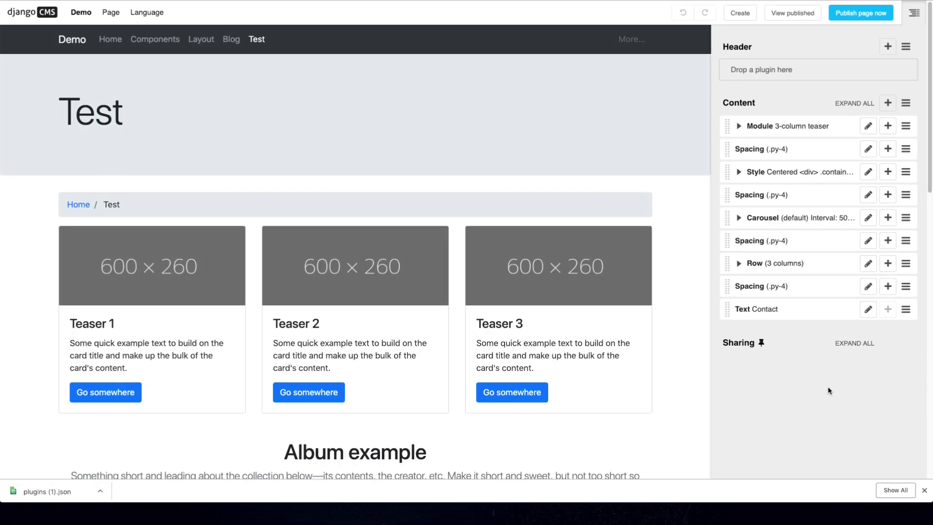
{"action": "scroll", "coordinate": [564, 306], "scroll_direction": "down", "scroll_amount": 5}
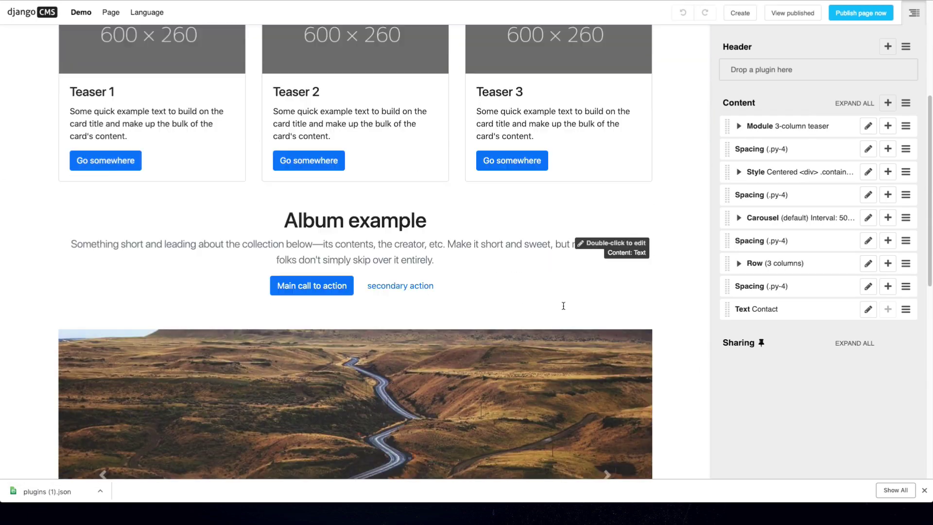
{"action": "scroll", "coordinate": [561, 306], "scroll_direction": "up", "scroll_amount": 5}
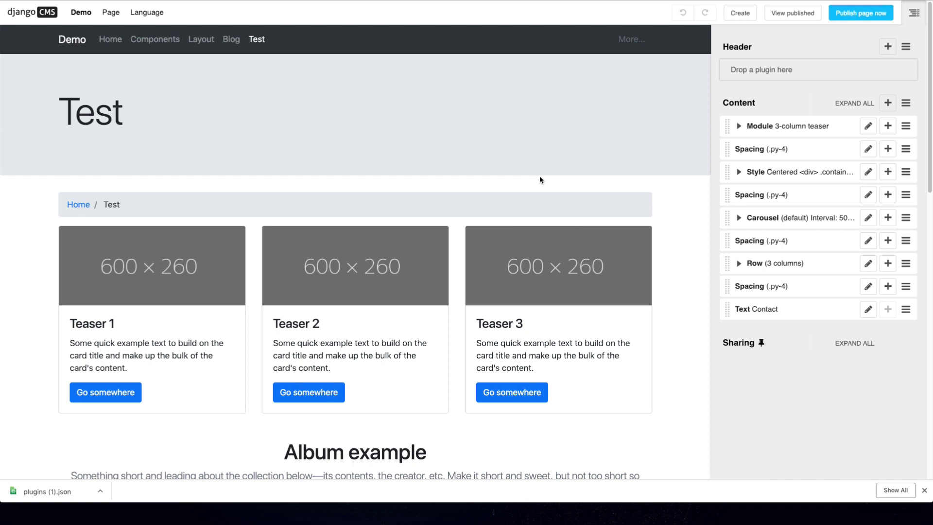
Expand the imported Carousel to reveal slide-001.jpg through slide-003.jpg
{"action": "left_click", "coordinate": [906, 102]}
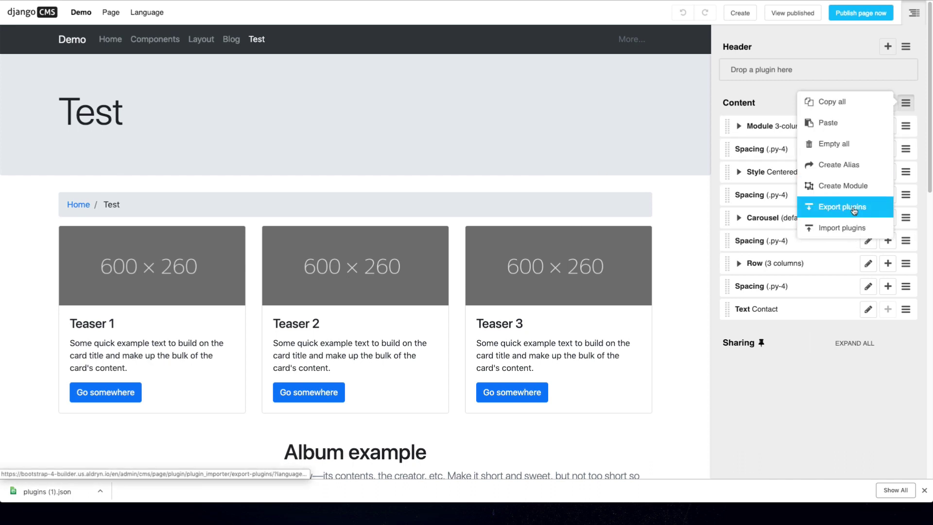
{"action": "left_click", "coordinate": [751, 216]}
{"action": "left_click", "coordinate": [906, 219]}
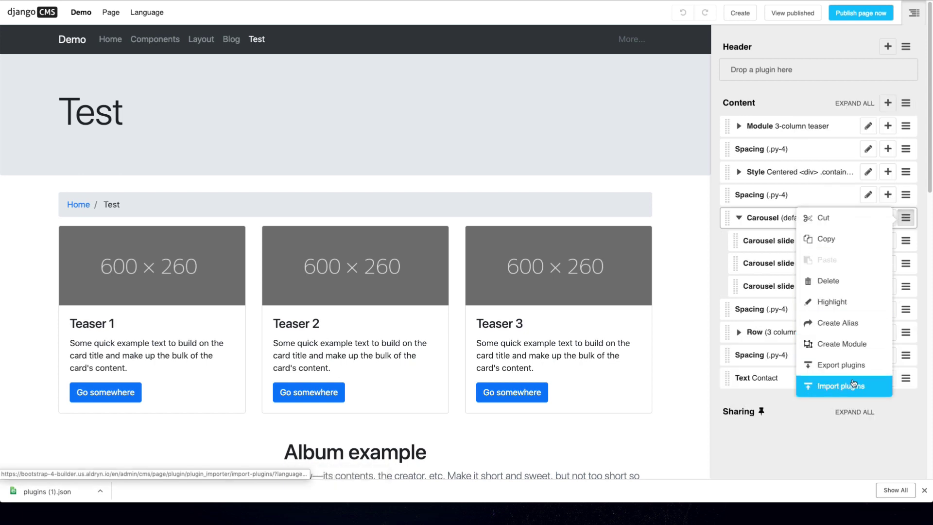
{"action": "left_click", "coordinate": [108, 13]}
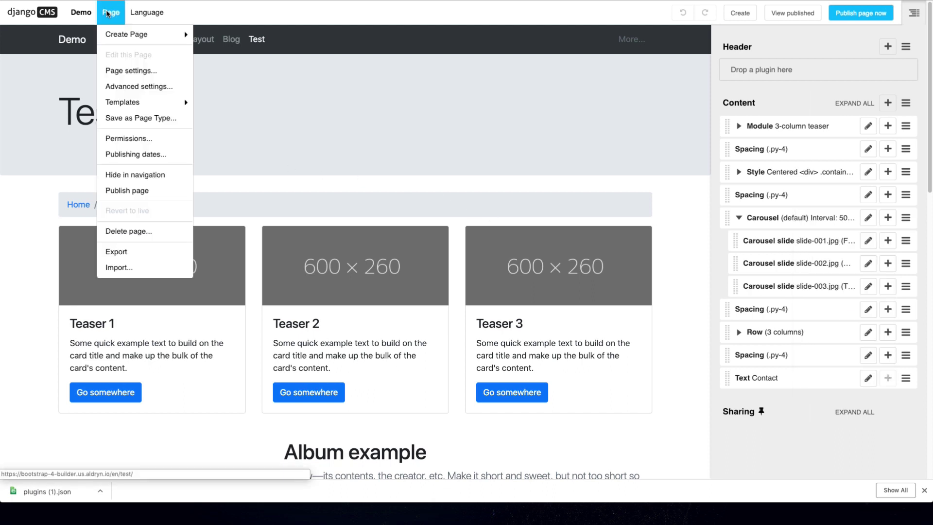
{"action": "left_click", "coordinate": [125, 257]}
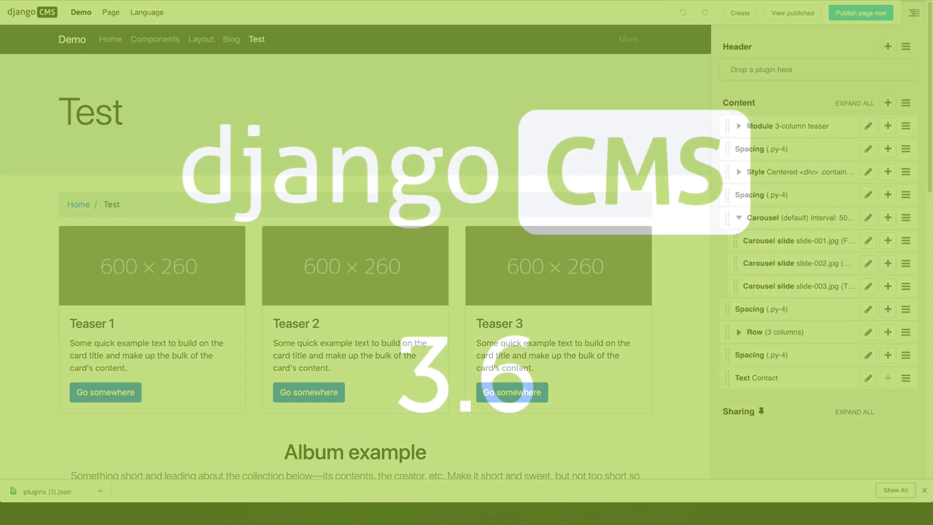